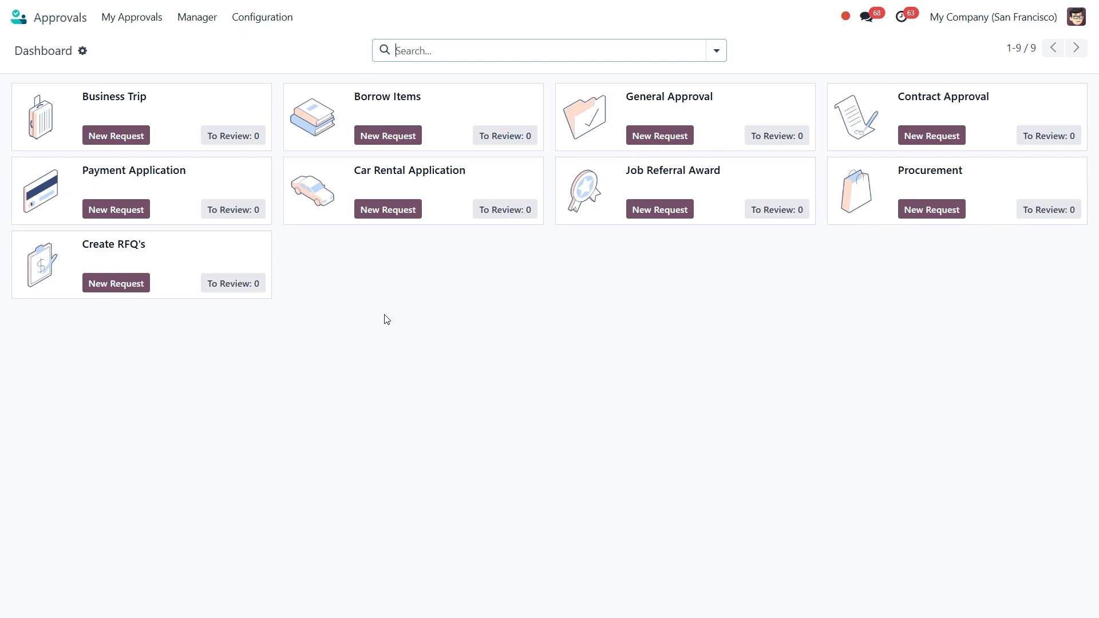
Step: Open the Approvals Types list, then start and discard a blank new approval type
click(265, 17)
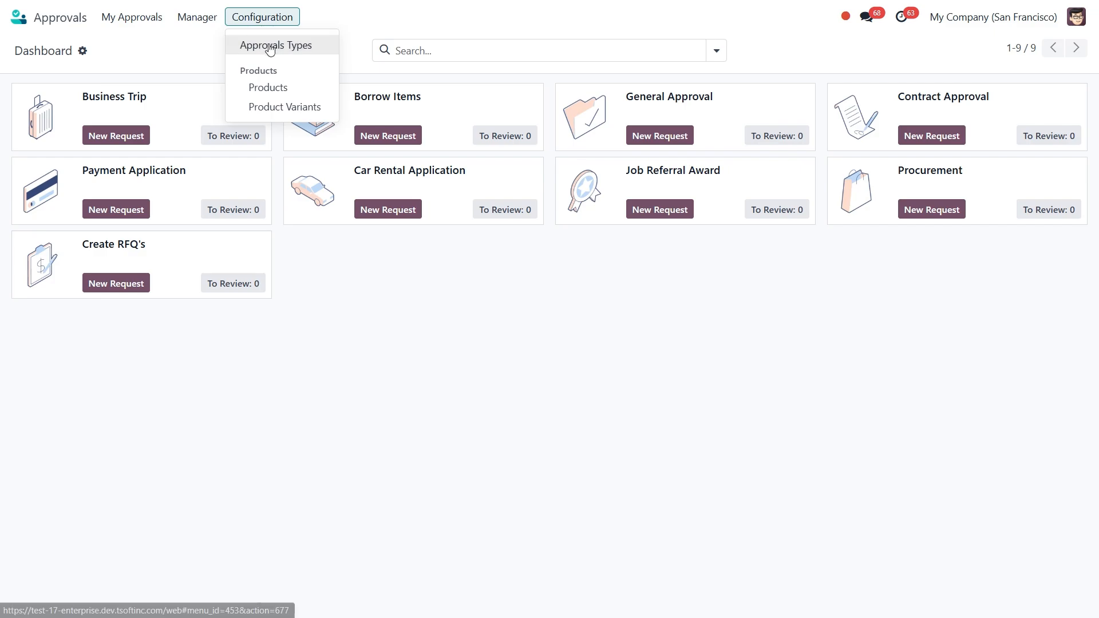
click(269, 46)
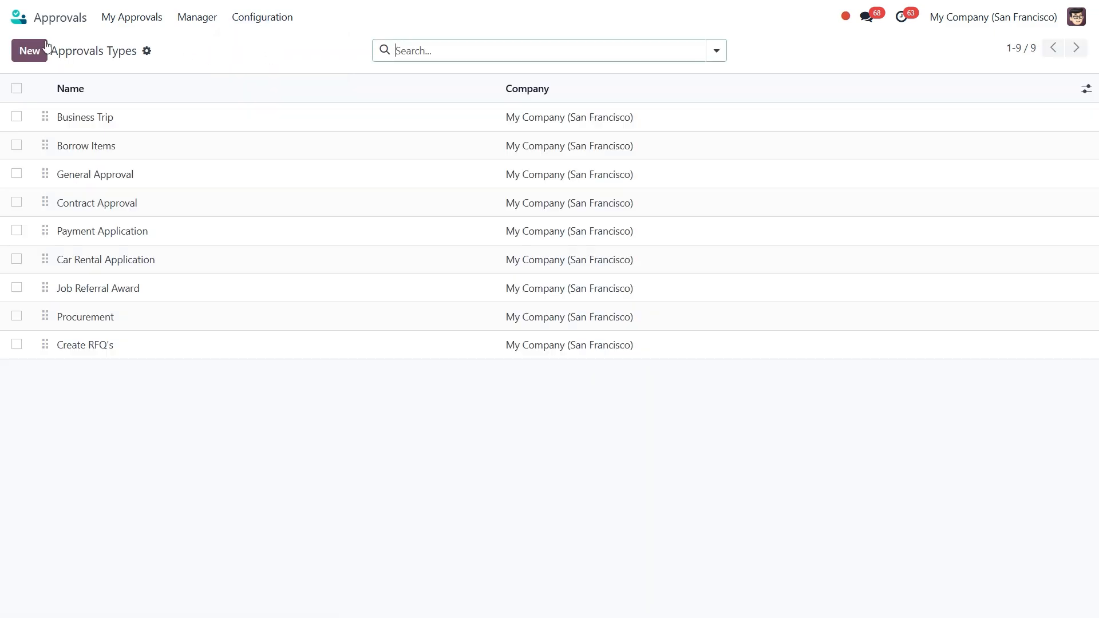
click(30, 51)
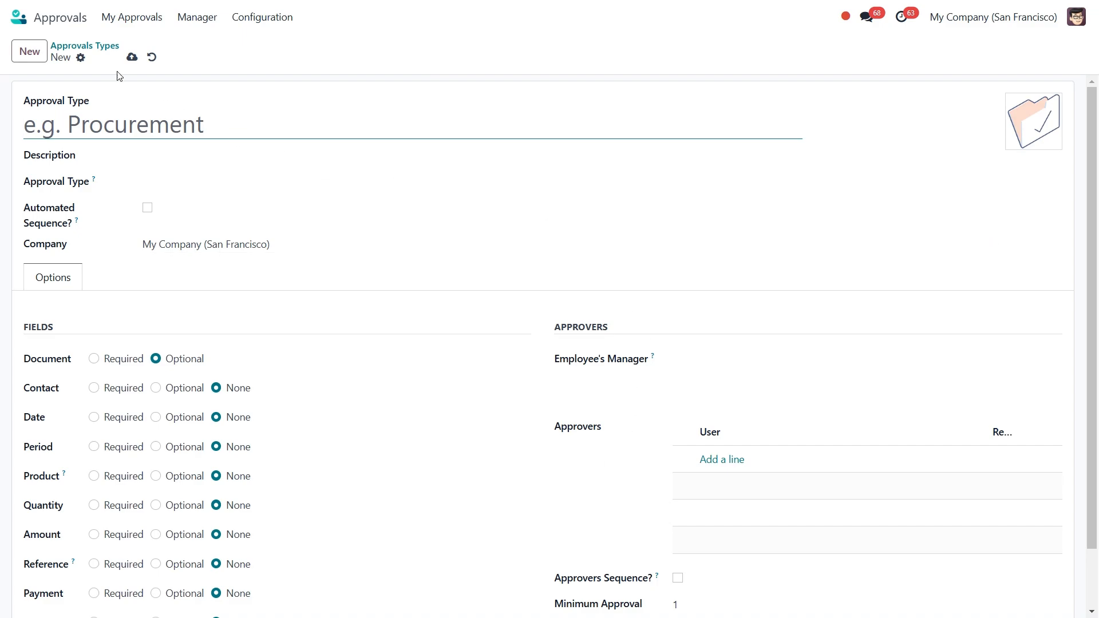
click(149, 58)
Step: Visit the New Request dashboard, then return to the Approvals Types list
click(140, 19)
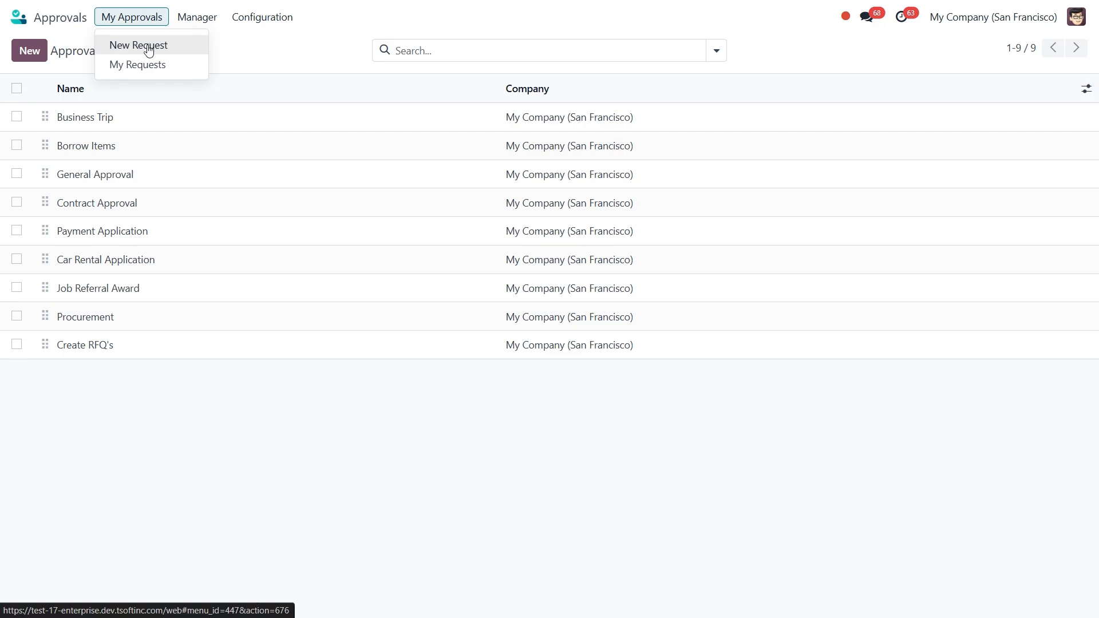
click(148, 43)
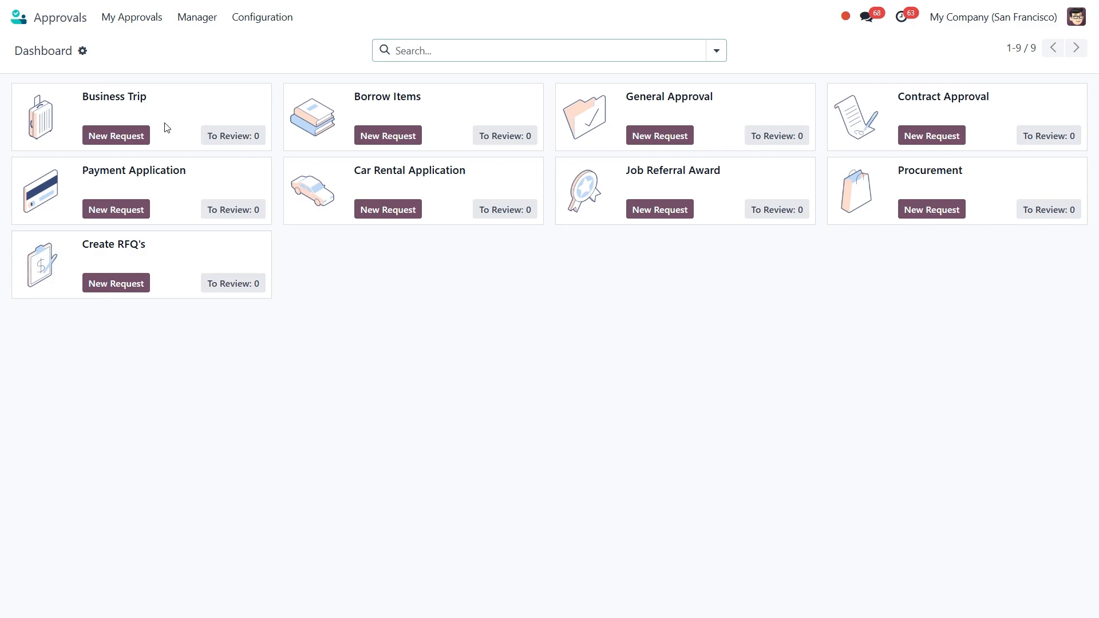
click(258, 15)
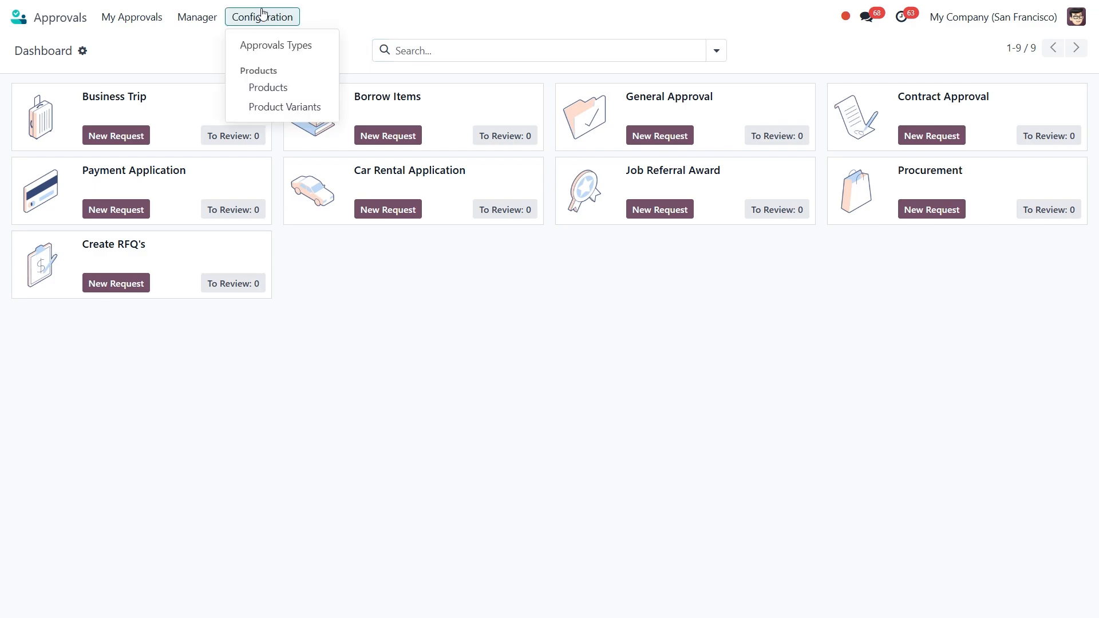
click(276, 46)
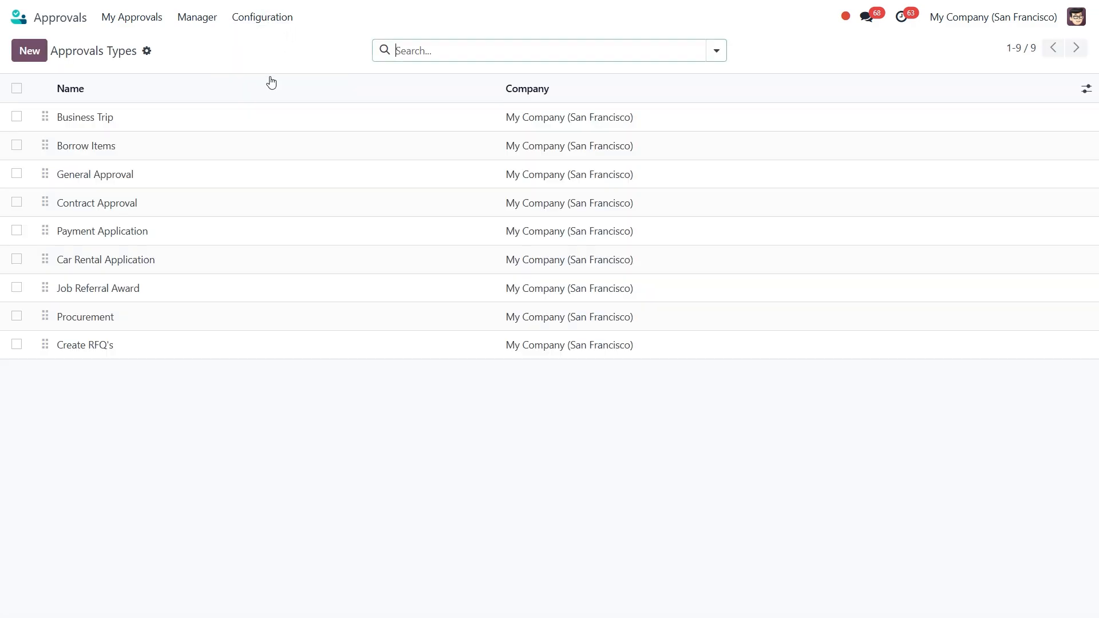
Step: Open the Business Trip approval type and leave its Approval Type dropdown blank
click(162, 115)
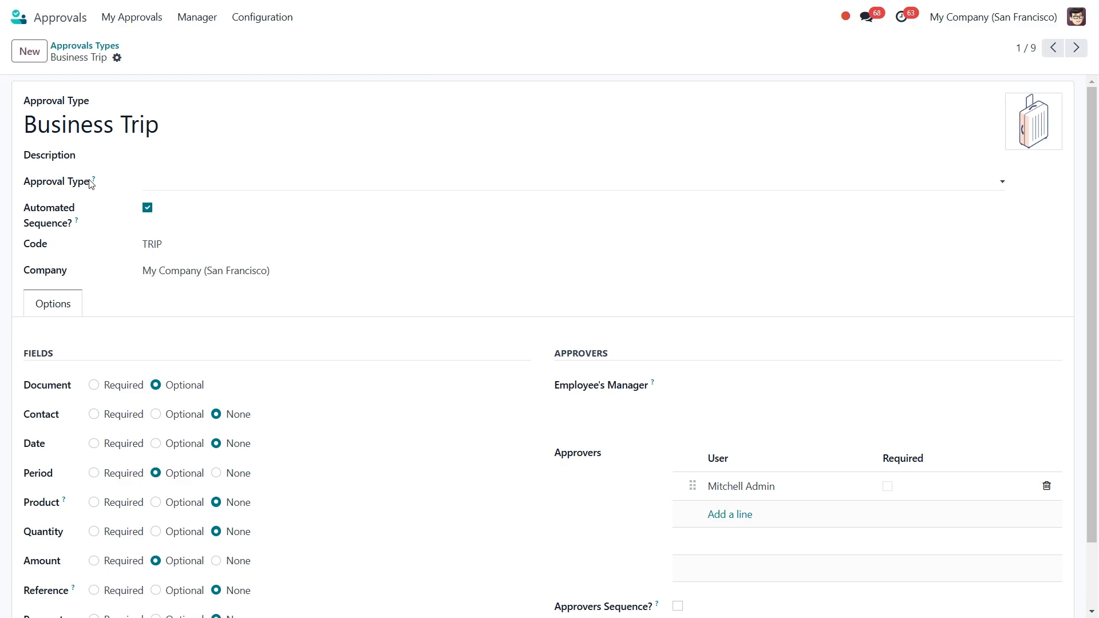
mouse_move(93, 182)
click(170, 187)
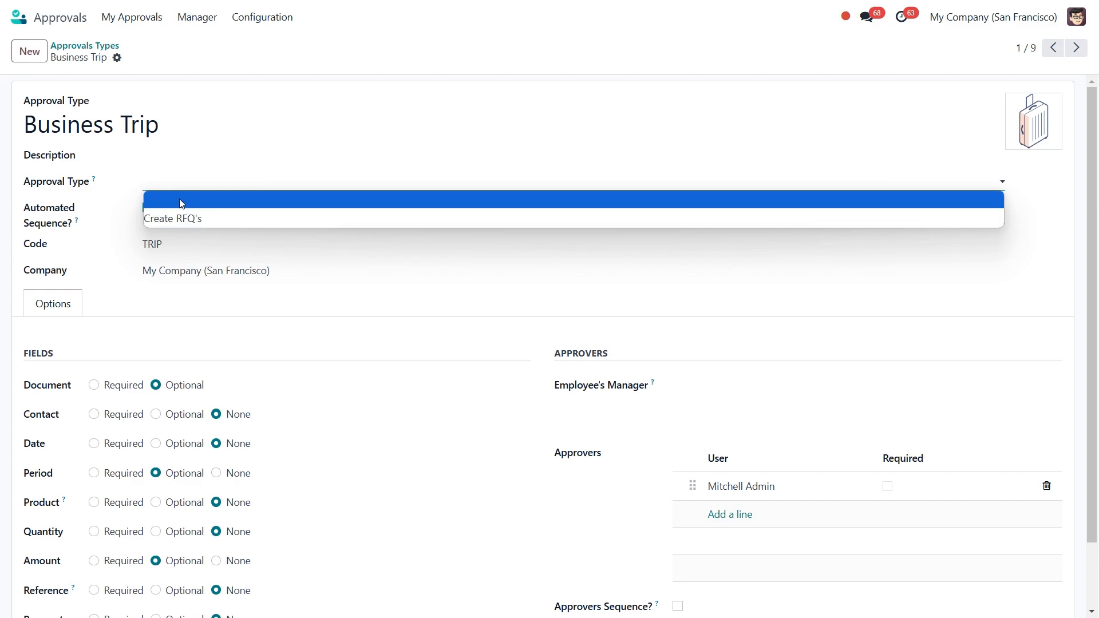
click(181, 203)
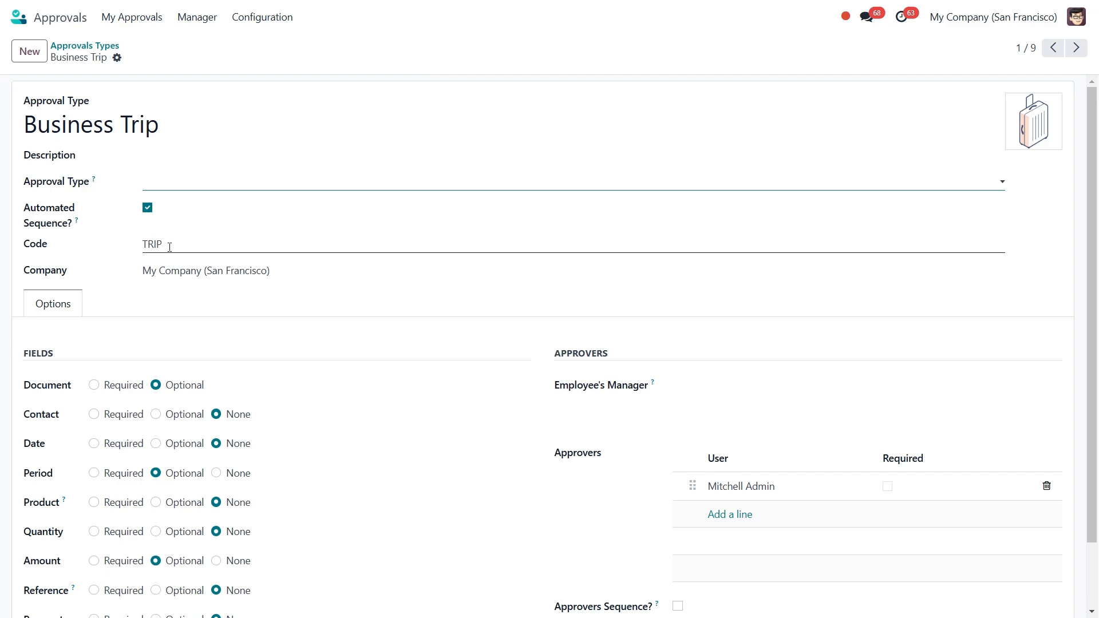
Step: Set both the Period and Location rows to Required on the Business Trip form
scroll(112, 381, down, 2)
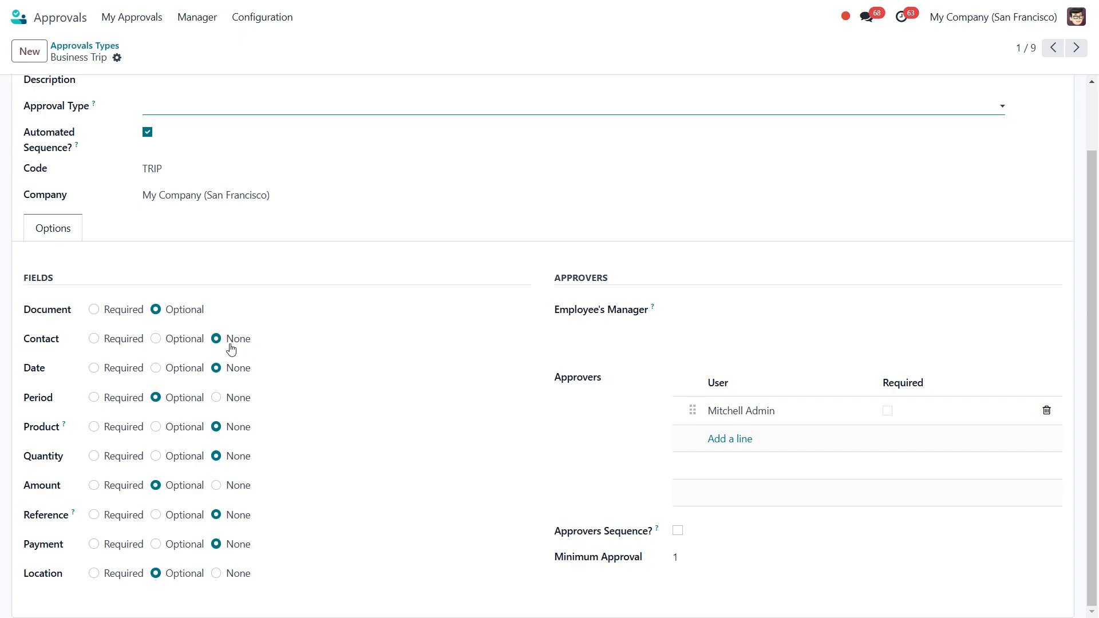
click(93, 397)
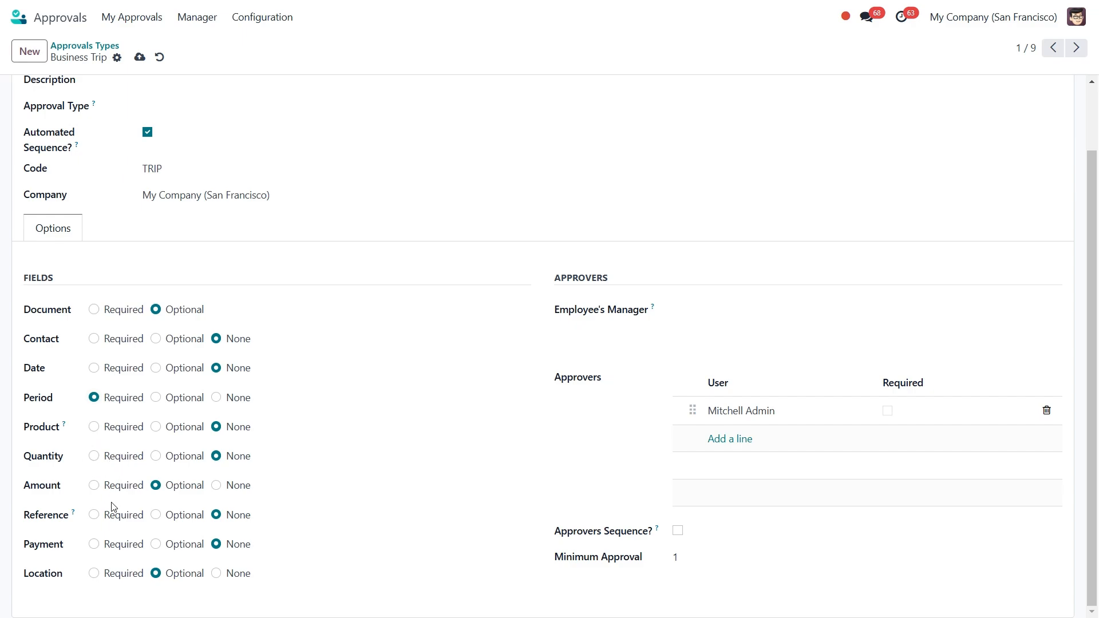
click(95, 576)
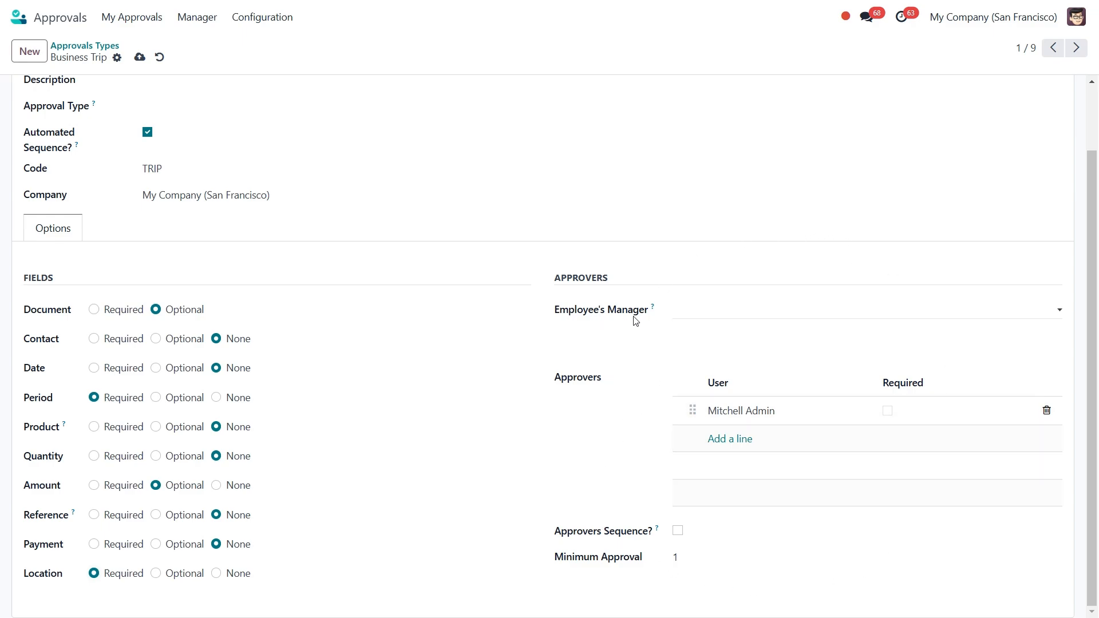
Step: Leave the Employee's Manager approval rule empty
click(698, 314)
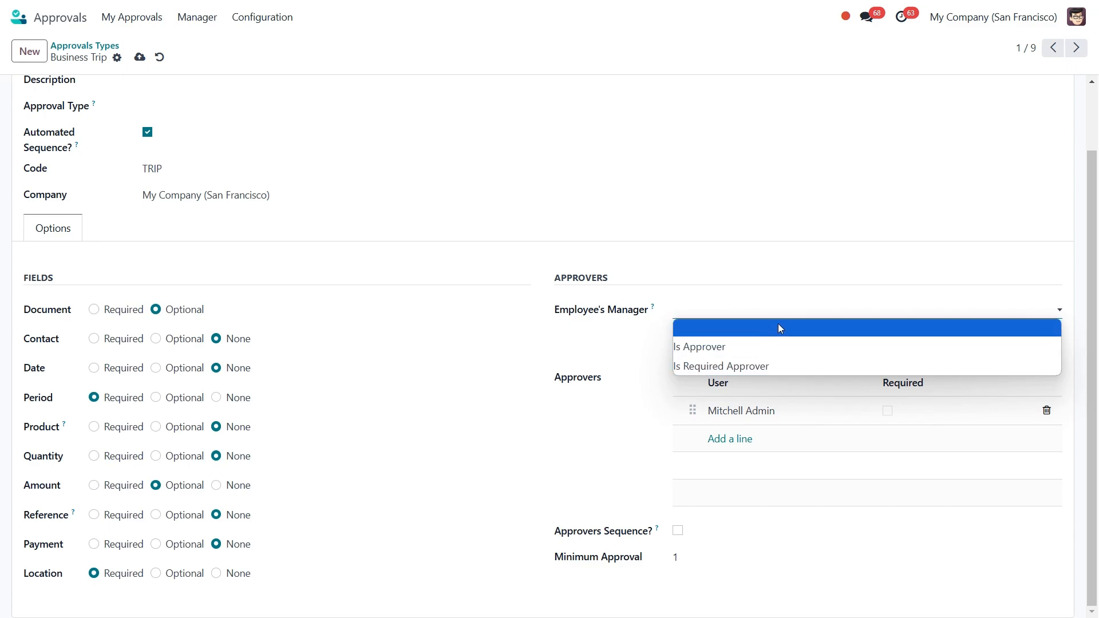
click(703, 327)
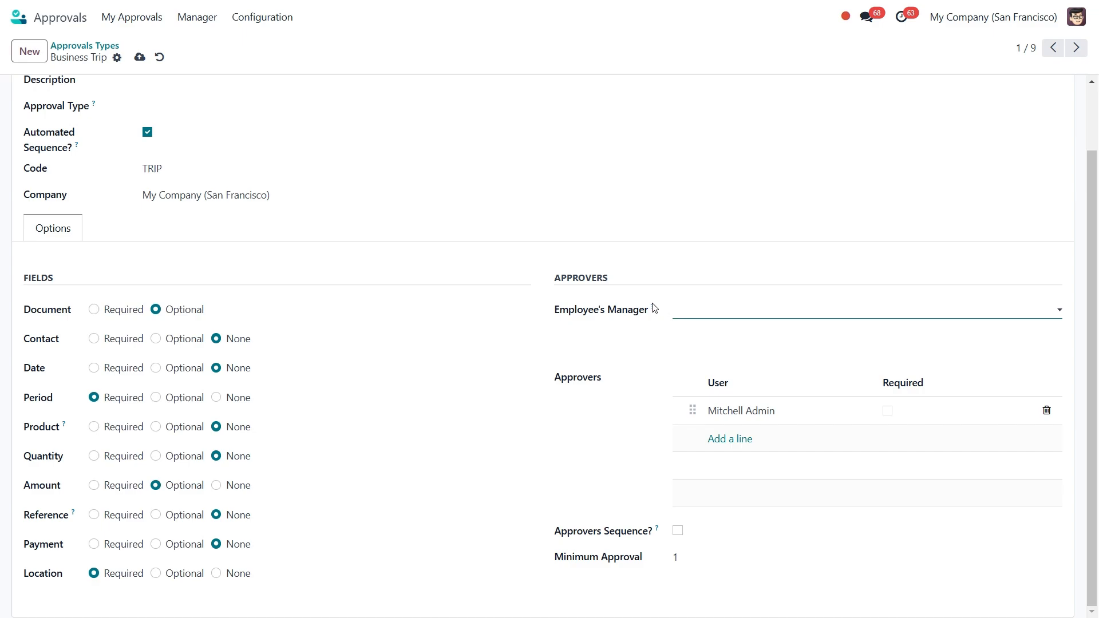
mouse_move(653, 308)
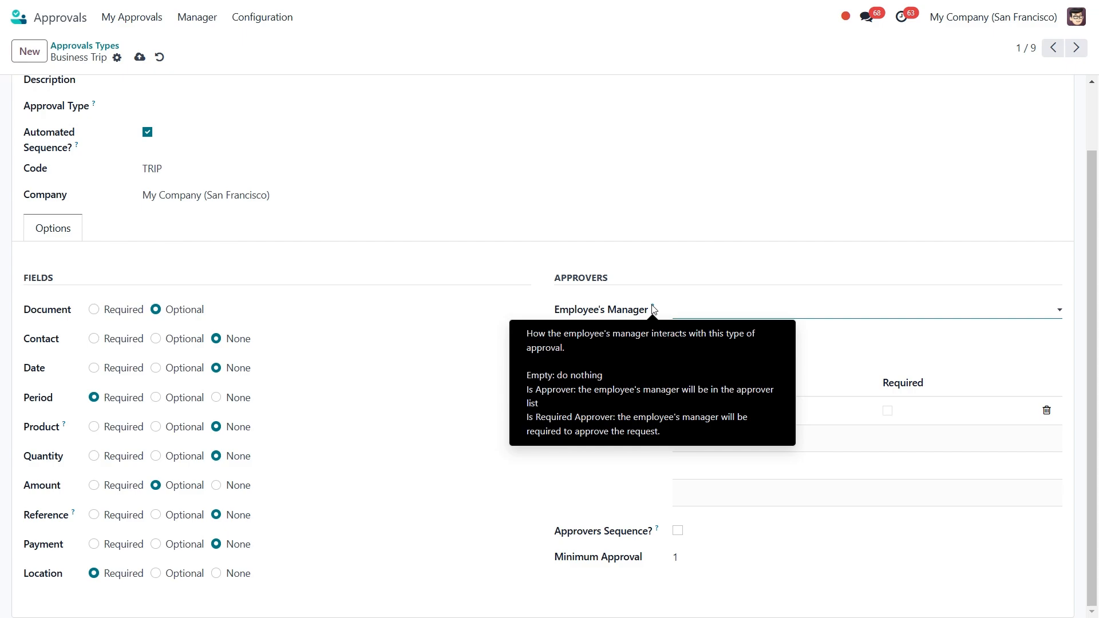
click(697, 314)
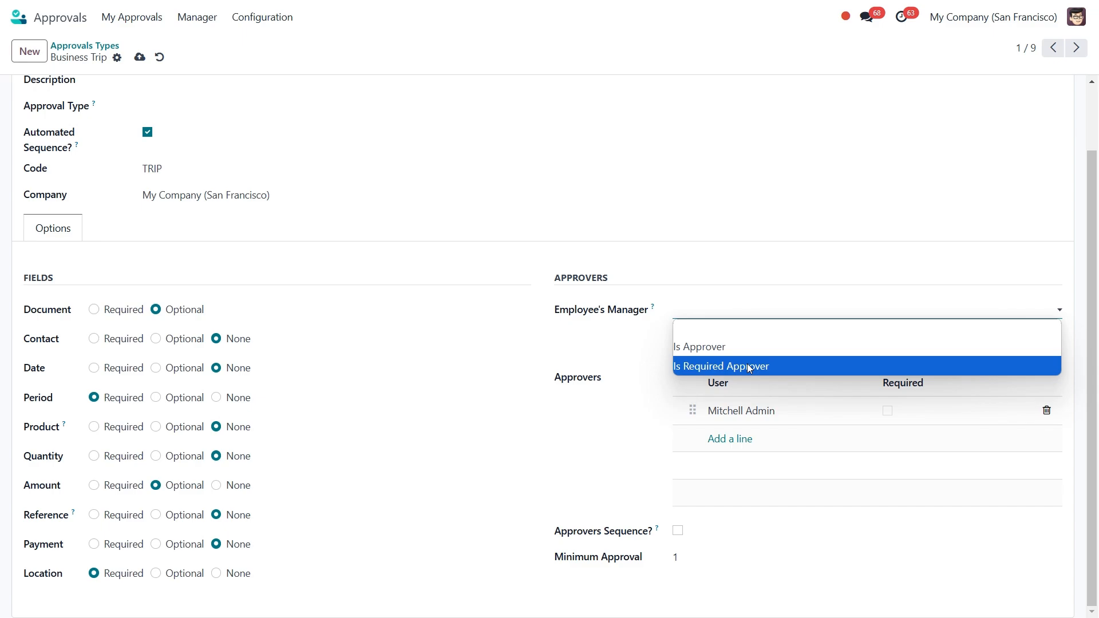
click(713, 333)
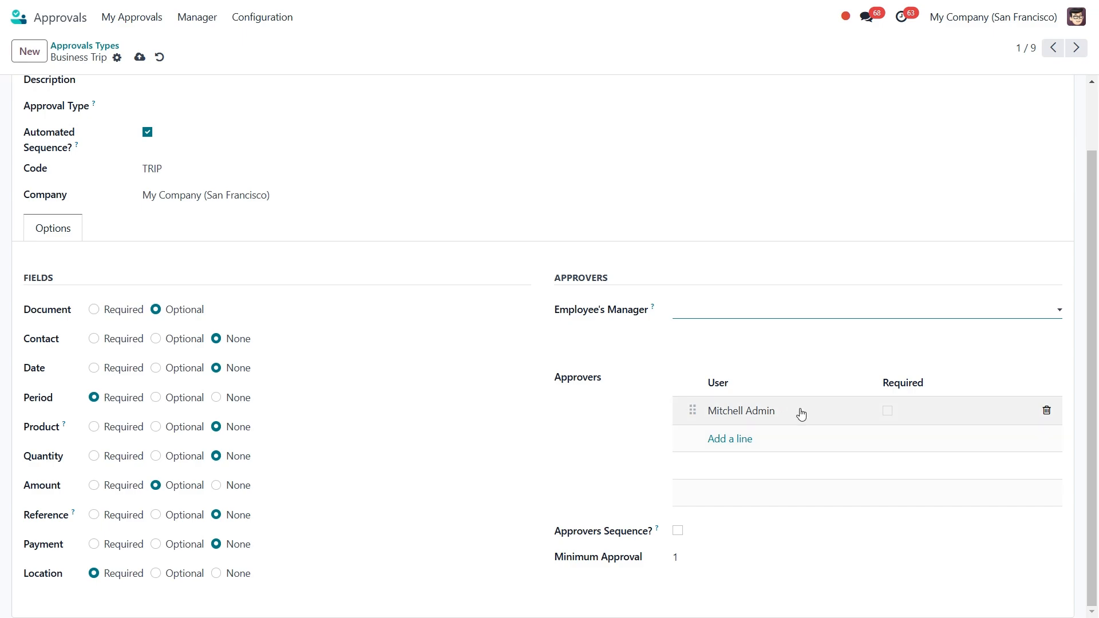
Step: Keep the single approver optional and save the Business Trip approval type
click(886, 415)
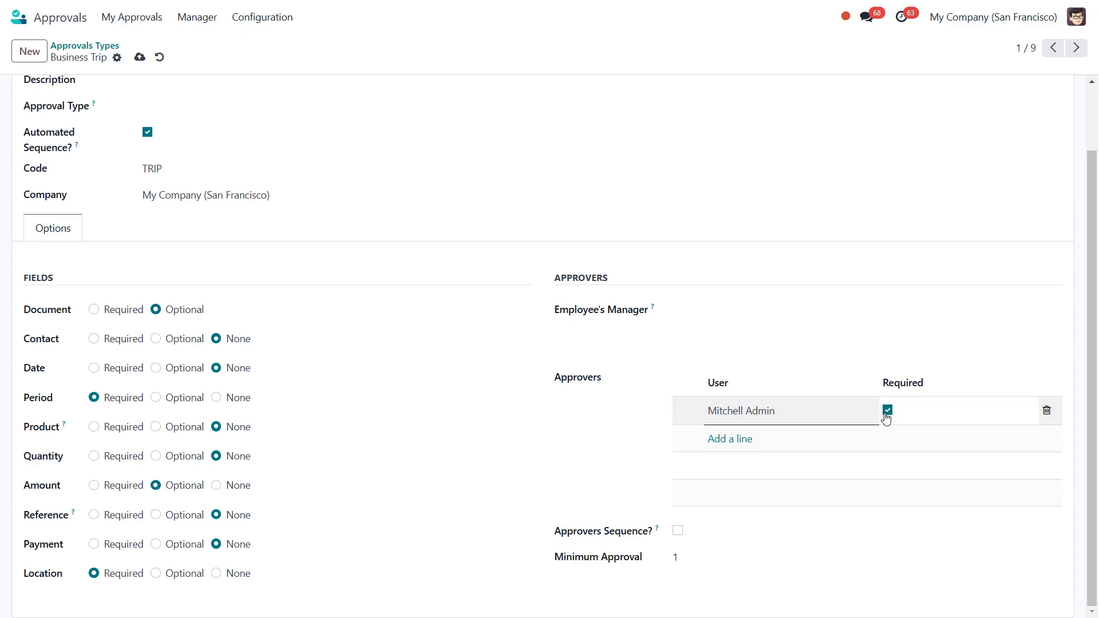
click(887, 412)
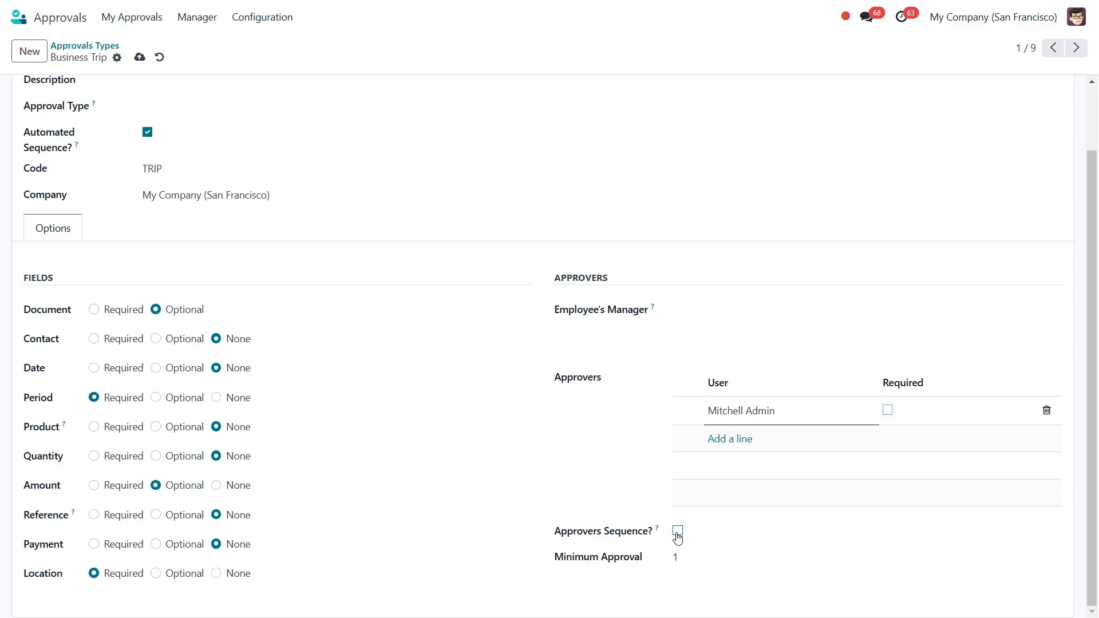
mouse_move(659, 531)
click(138, 58)
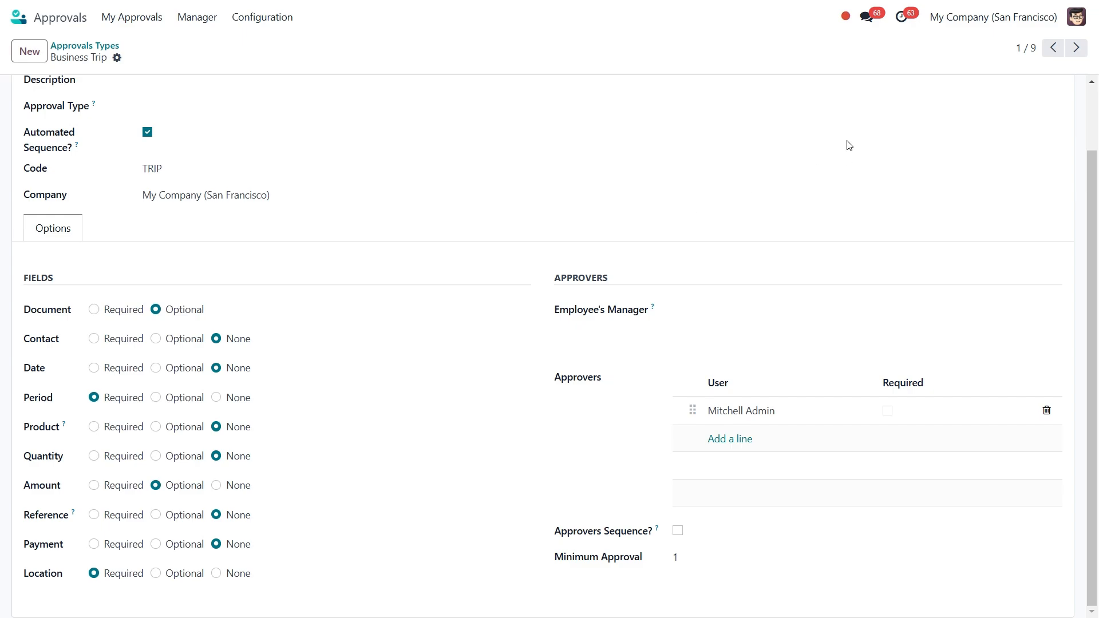
Step: Log out and sign back in with another user's login and password
click(1076, 16)
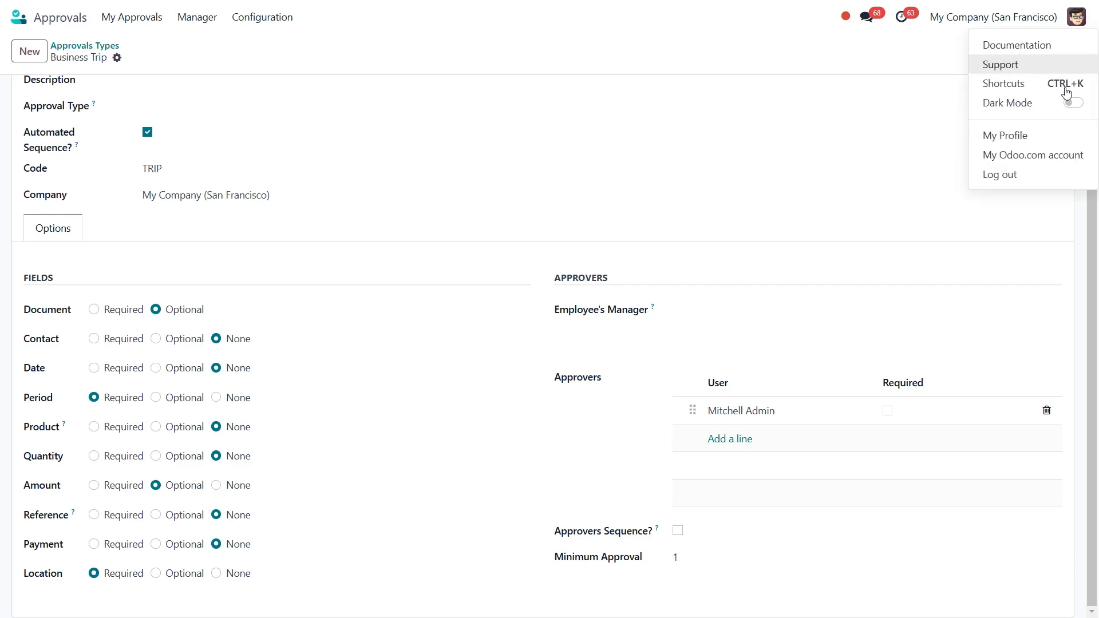
click(1000, 175)
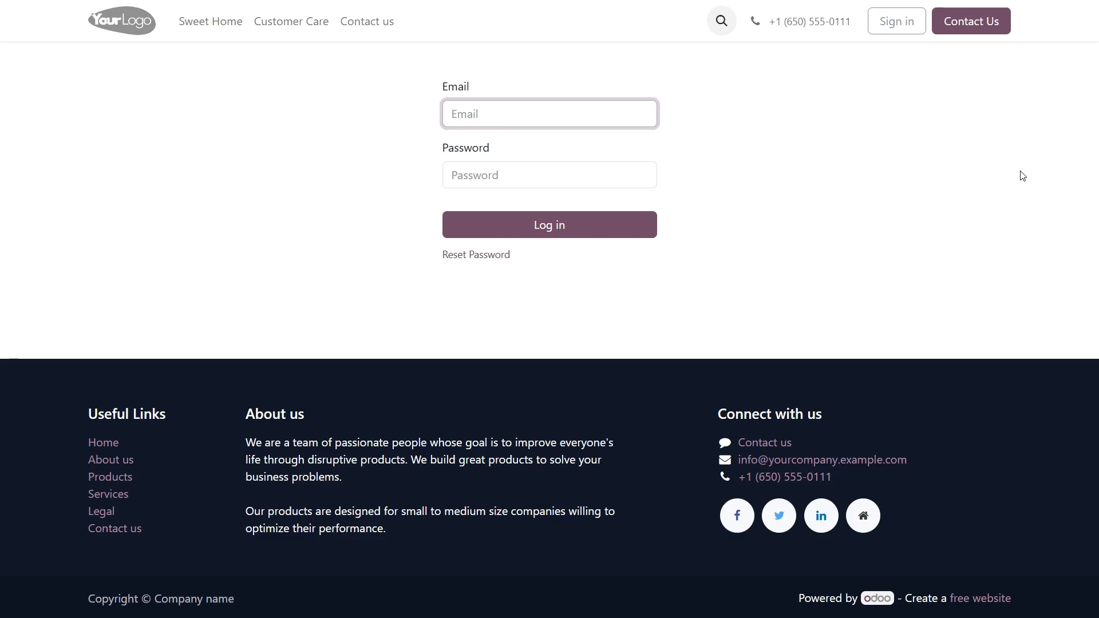
click(562, 108)
text(demo)
click(560, 171)
text(de)
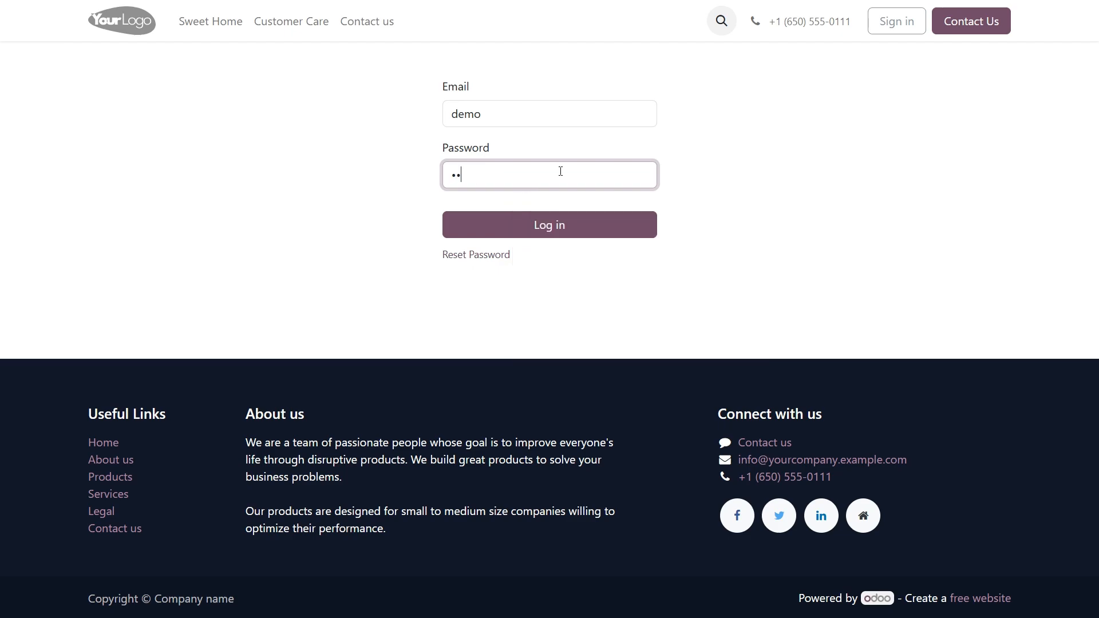
click(569, 226)
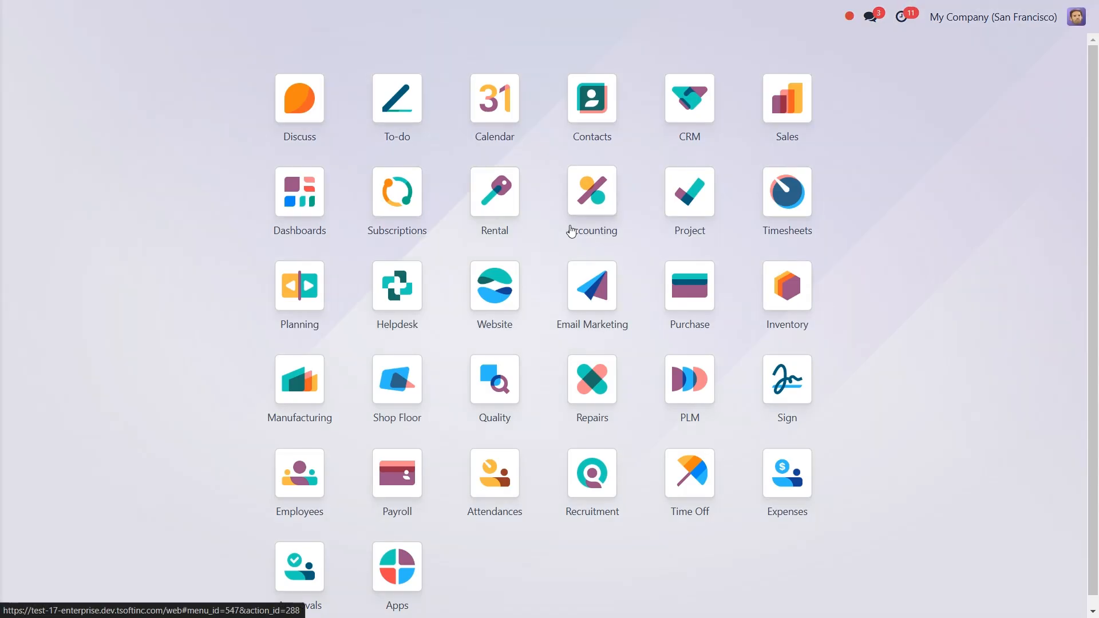
Step: Start a new Business Trip request in Approvals with location Toronto
click(299, 567)
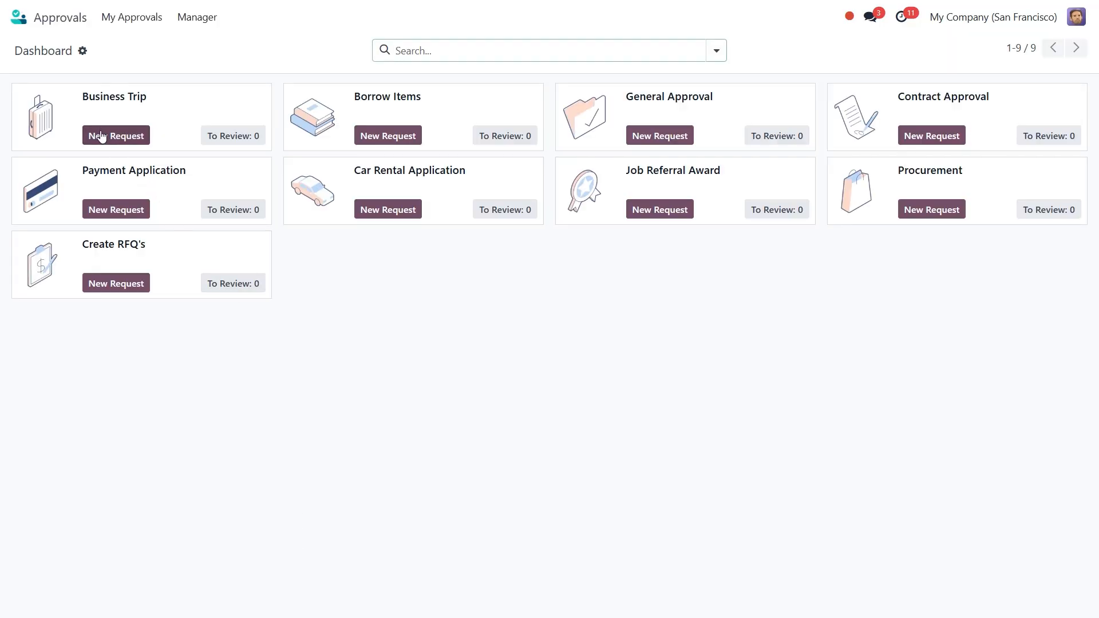
click(101, 136)
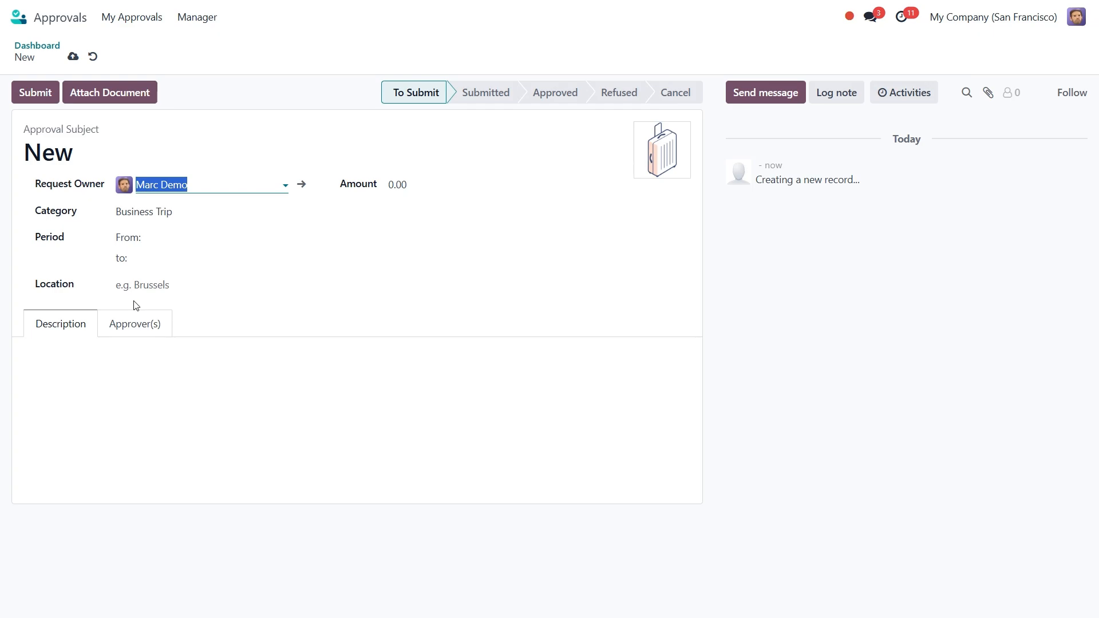
click(195, 280)
text(Toronto)
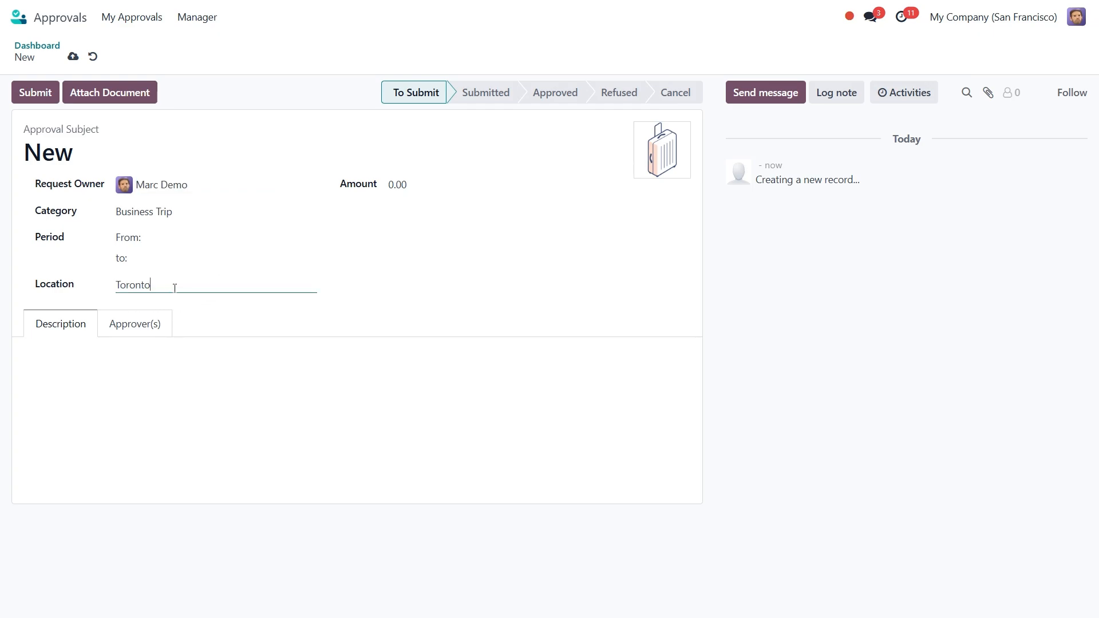
Step: Set the trip period from 11/29/2024 to 12/01/2024 and save the request
click(147, 243)
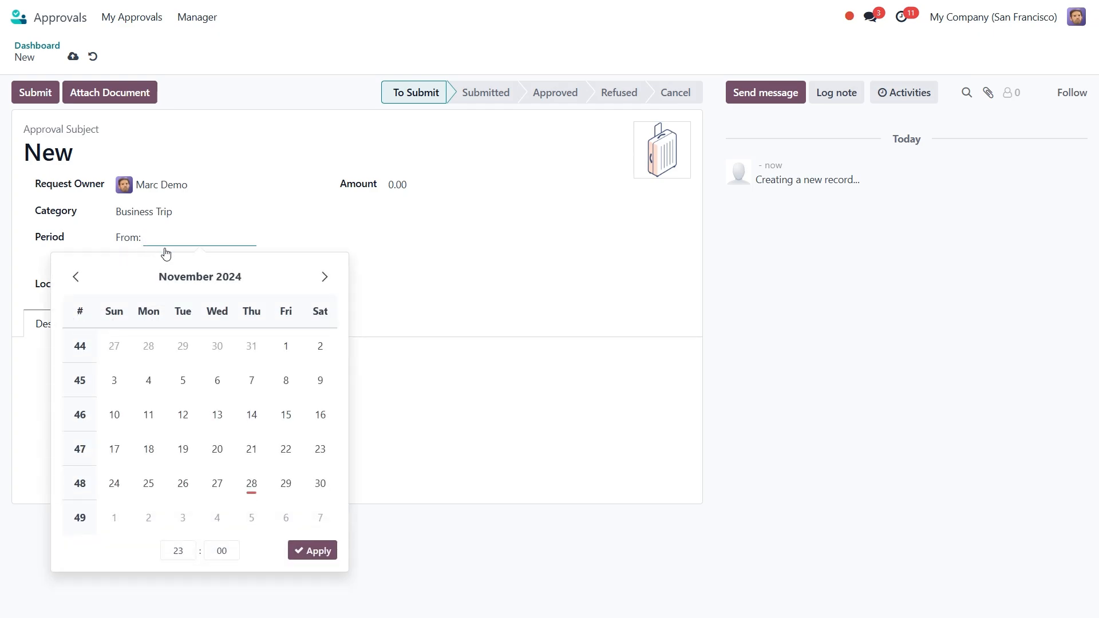
click(286, 484)
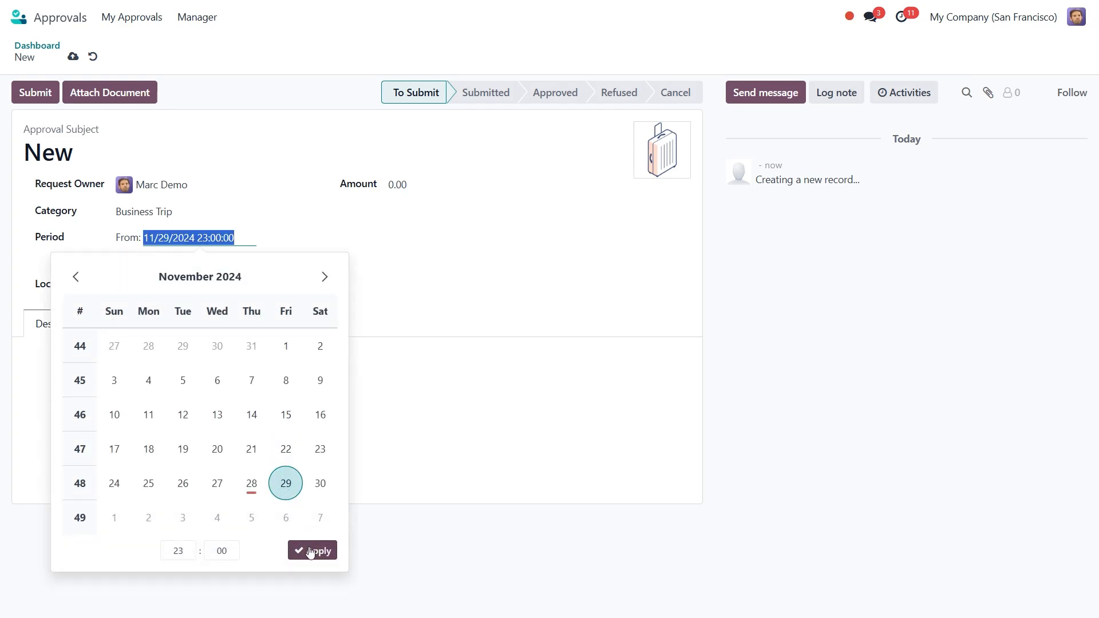
click(309, 551)
click(167, 260)
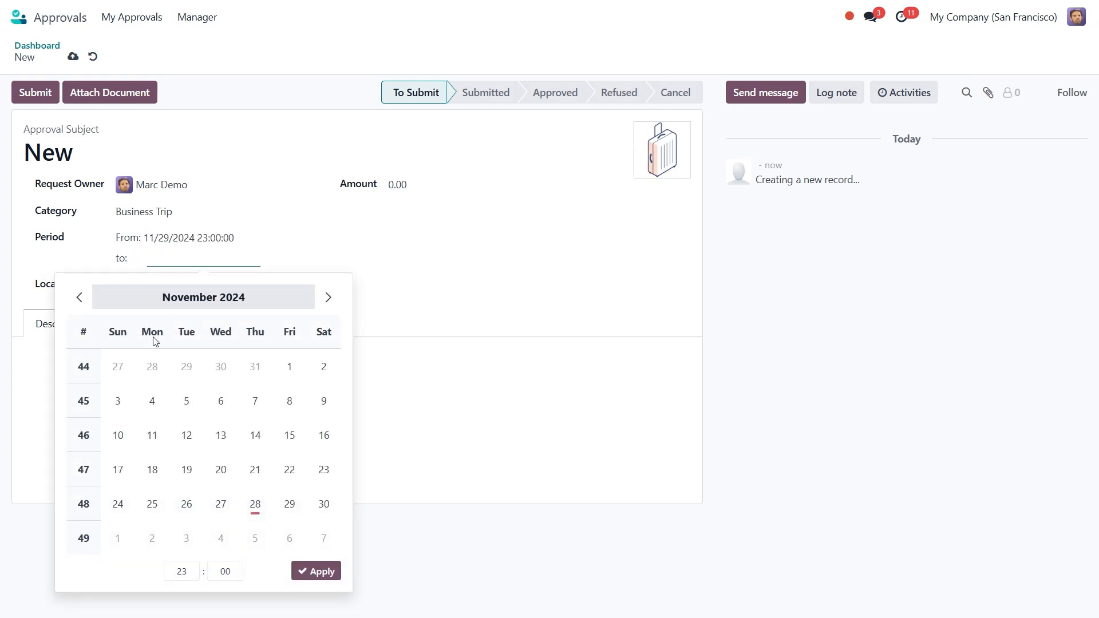
click(120, 537)
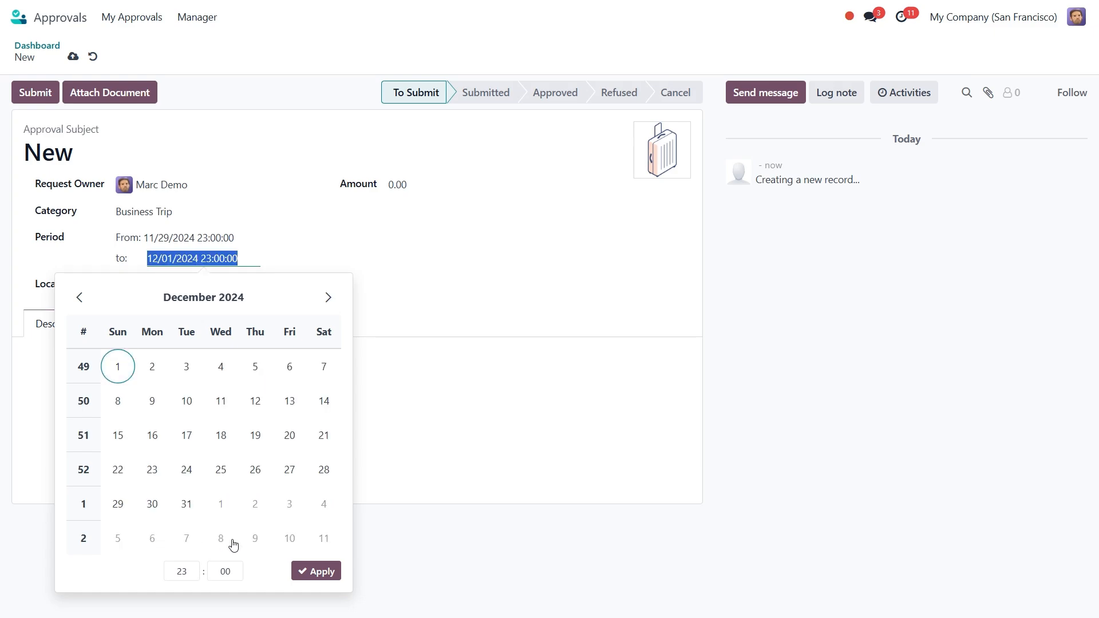
click(309, 571)
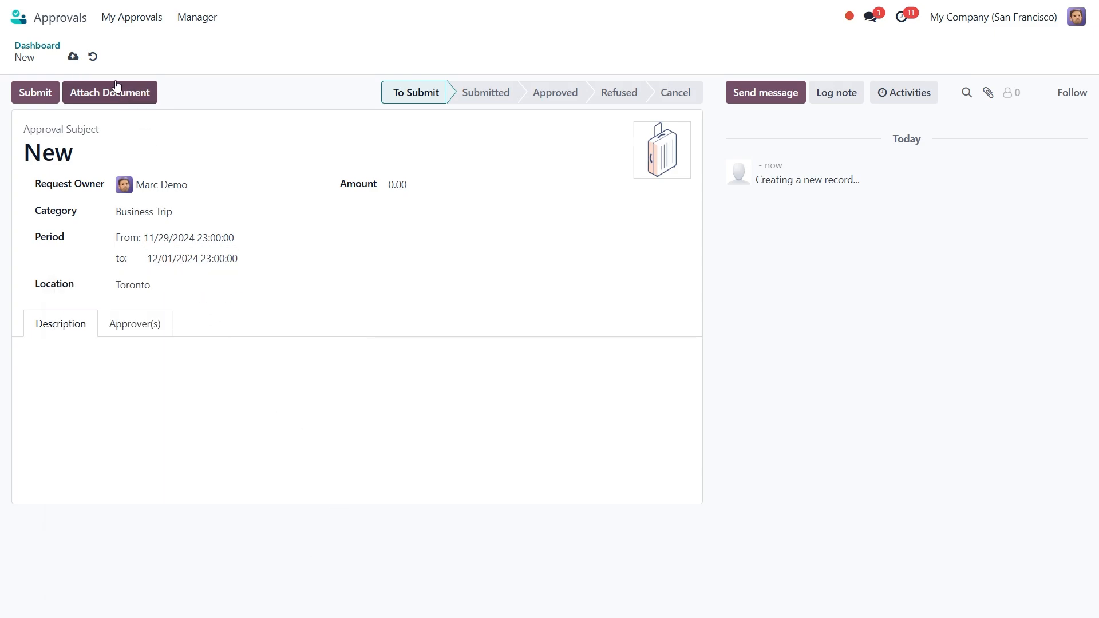
click(73, 57)
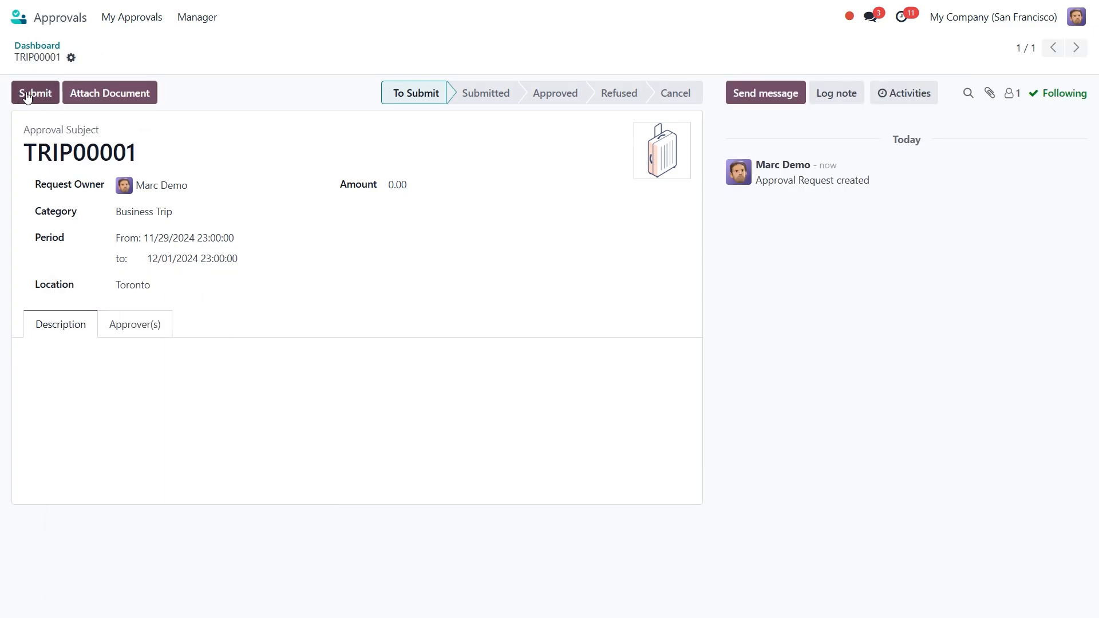
Step: Submit TRIP00001 and check the Approver(s) tab shows the approver as To Approve
click(26, 94)
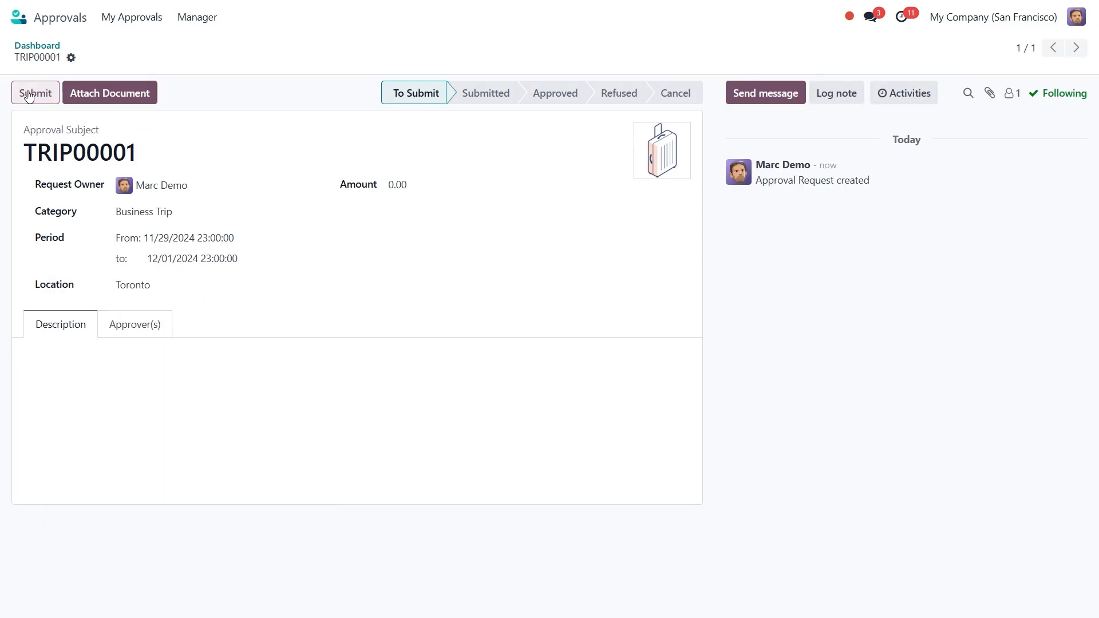
click(125, 316)
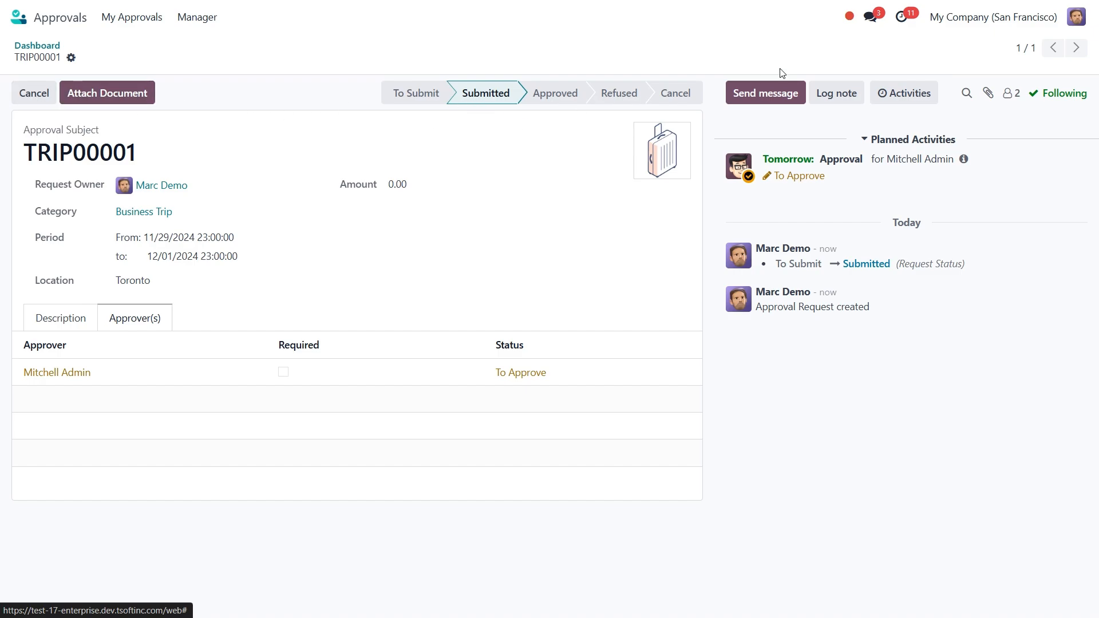
Step: Sign out, sign in as the administrator with the saved credentials, and open Approvals
click(1074, 24)
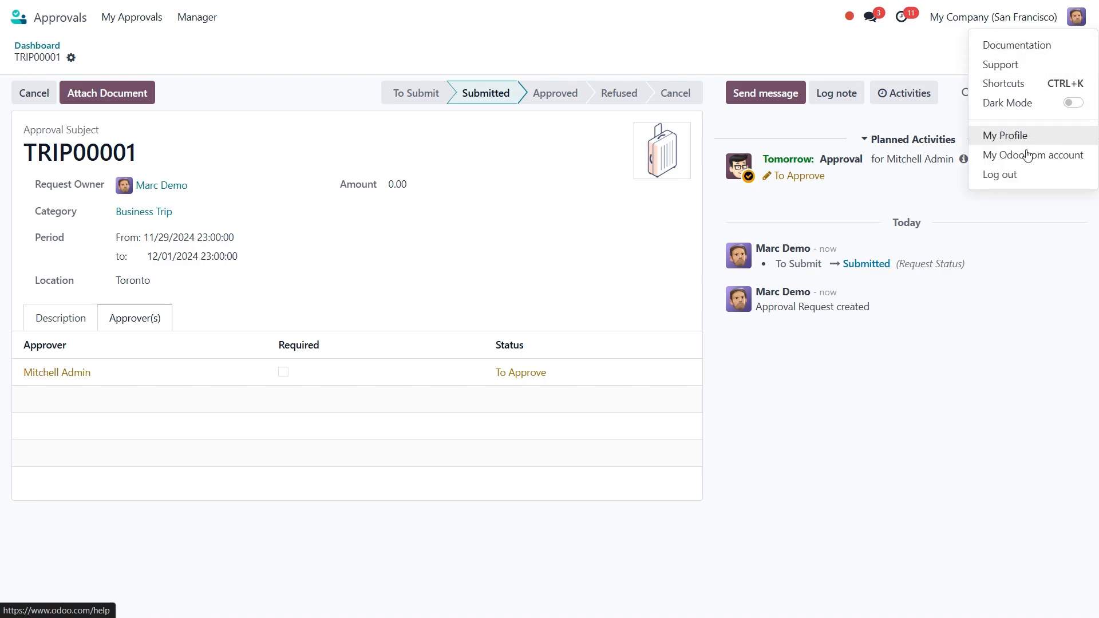
click(1020, 175)
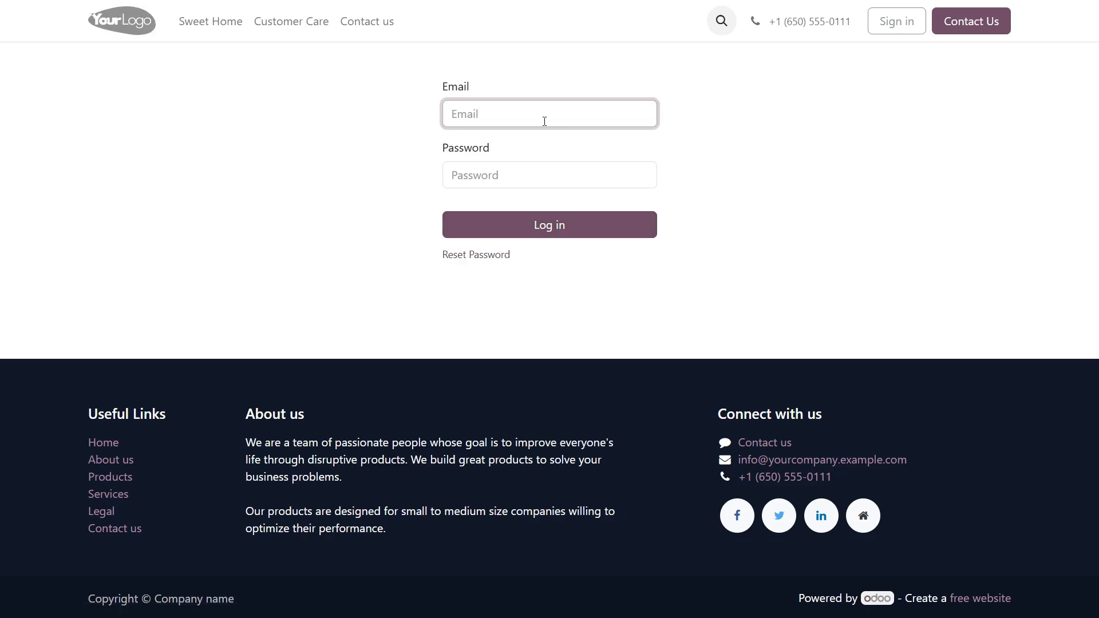
click(544, 121)
click(542, 165)
click(526, 175)
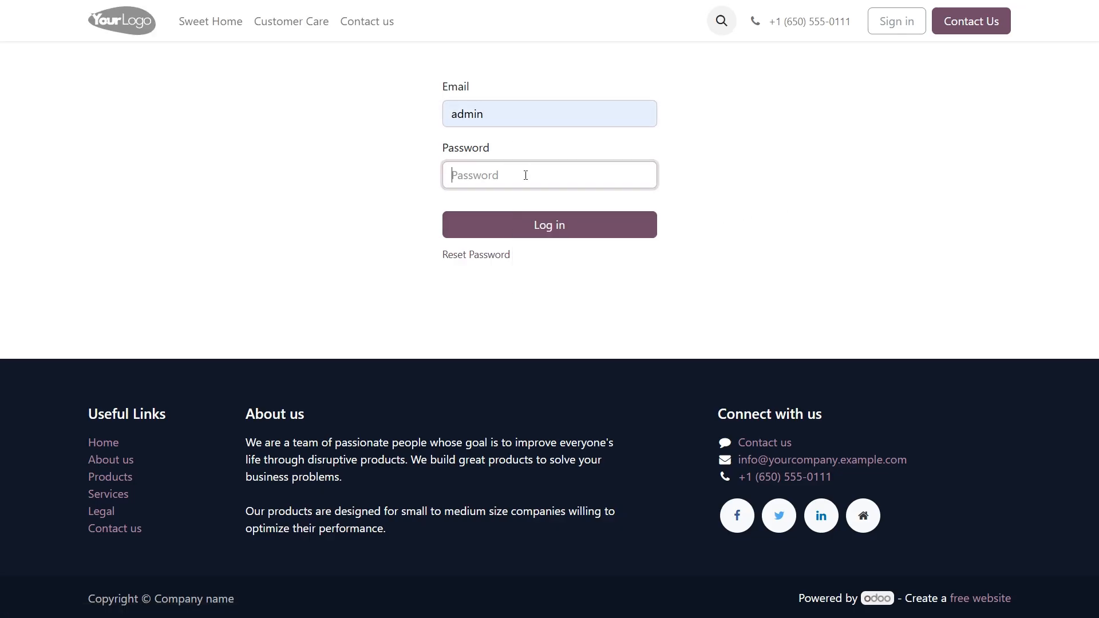
click(540, 215)
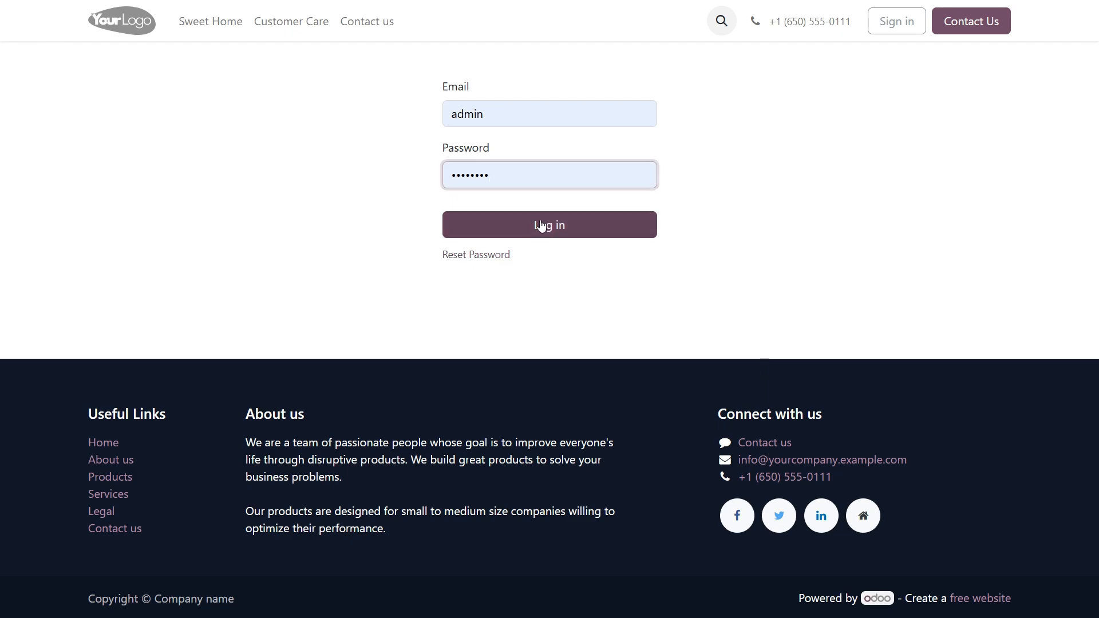
click(541, 226)
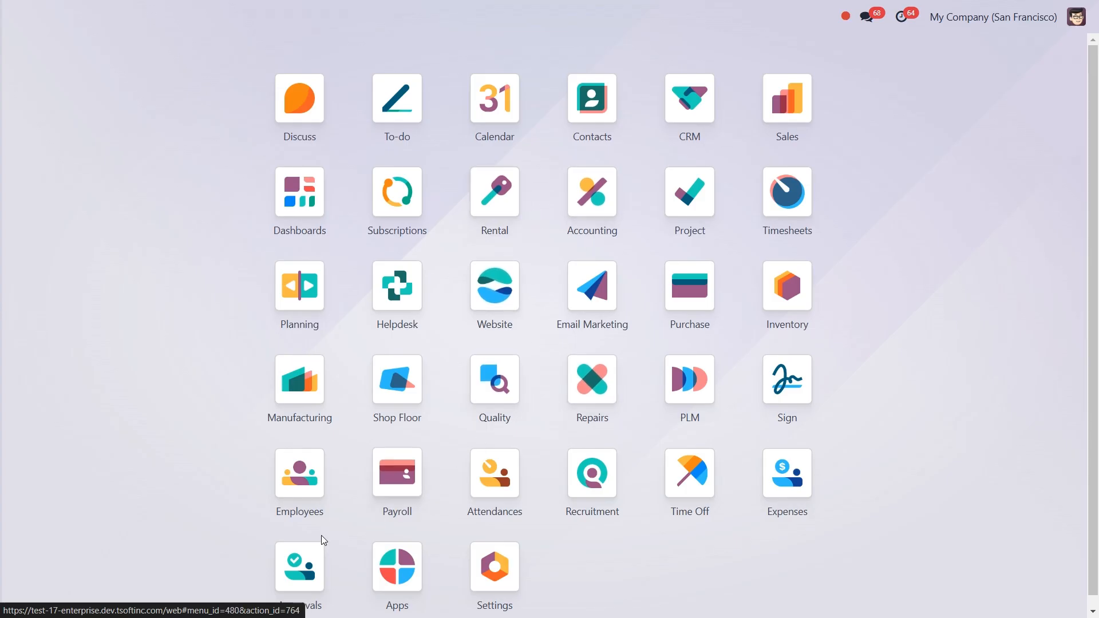
click(303, 568)
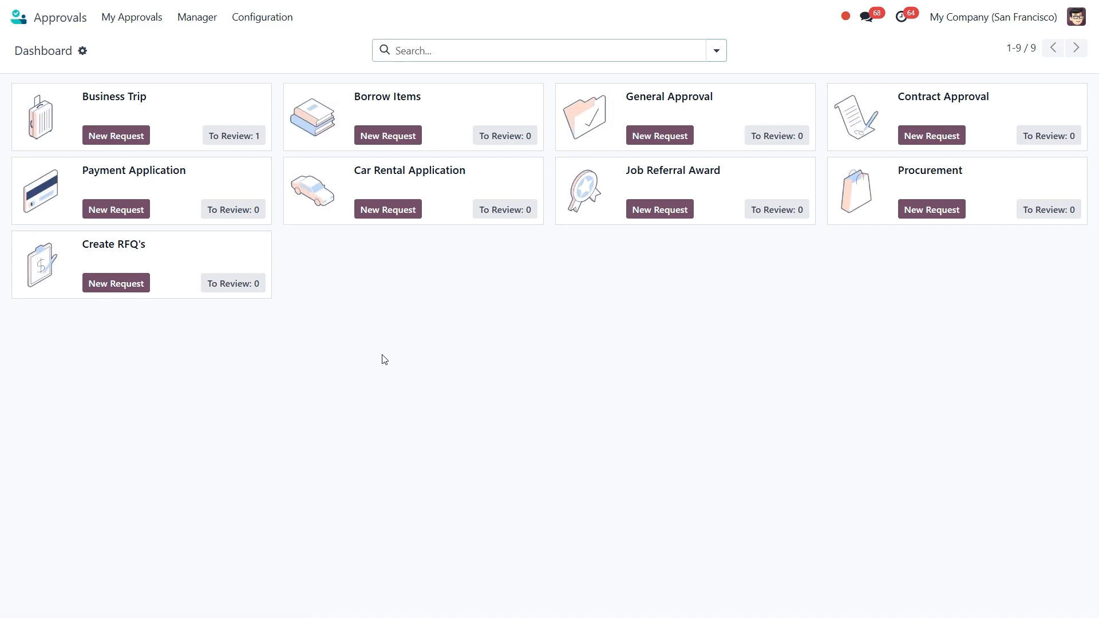
Step: Open TRIP00001 from the Approvals to Review list and approve it
click(246, 139)
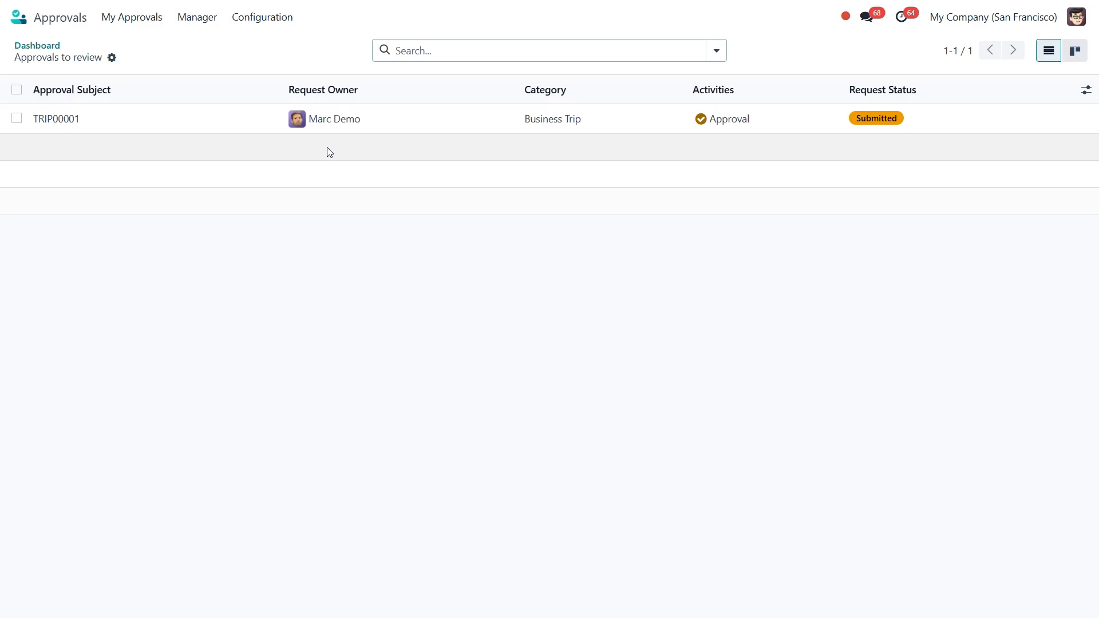
click(209, 22)
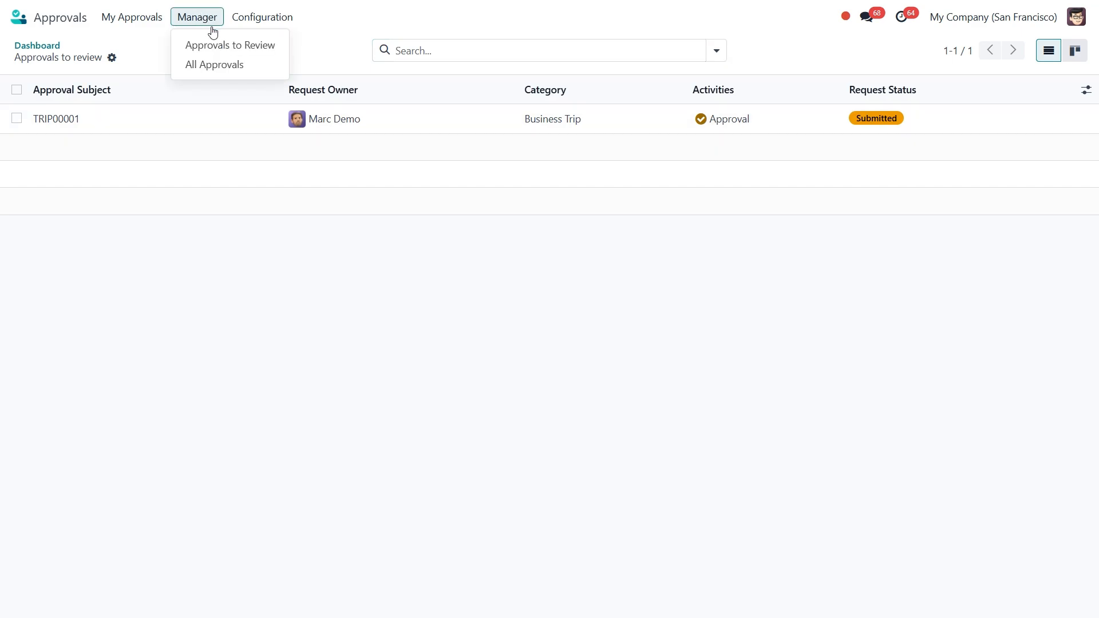
click(224, 44)
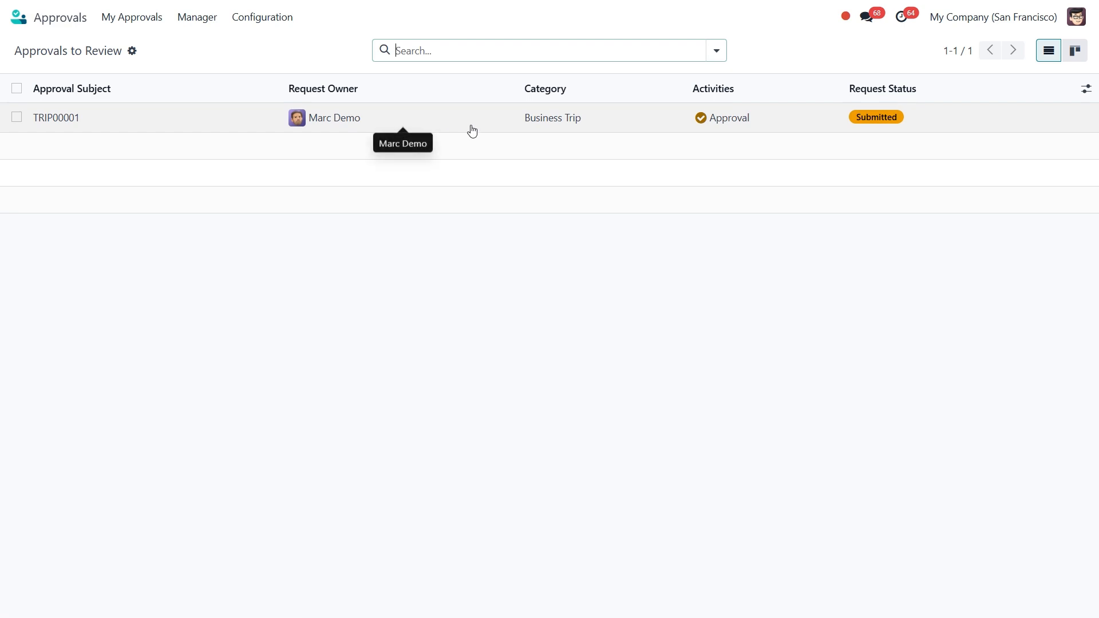
click(431, 123)
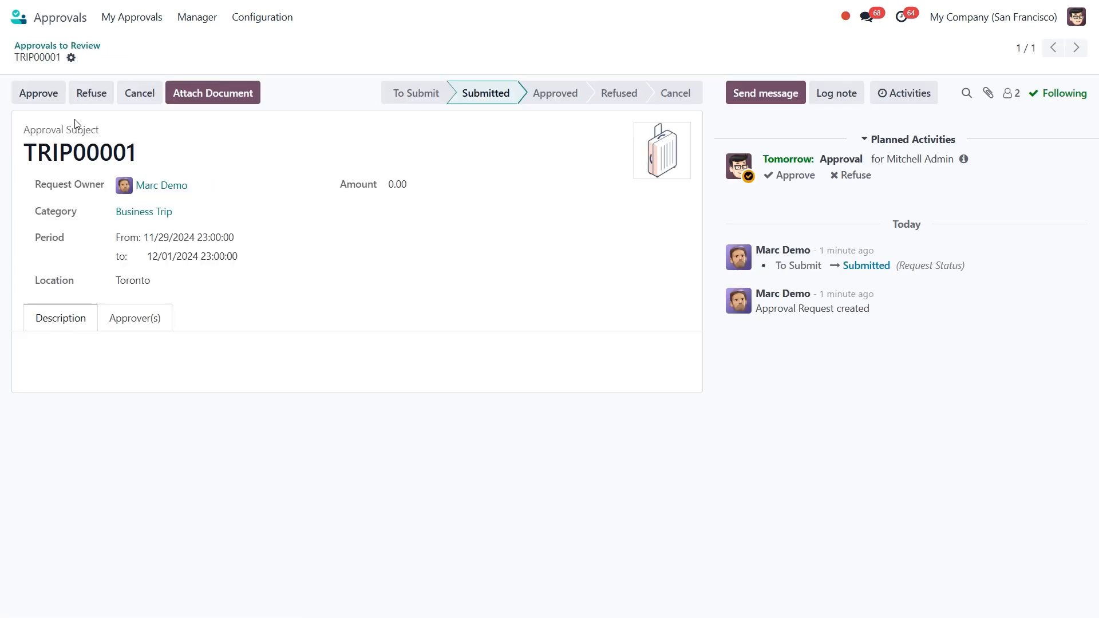
click(51, 93)
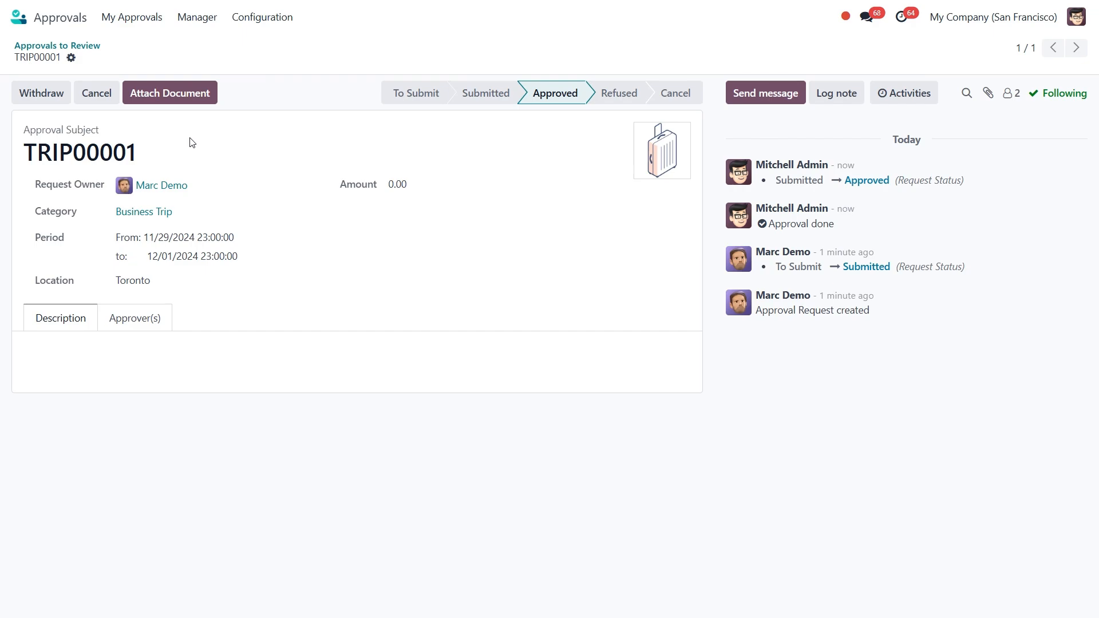